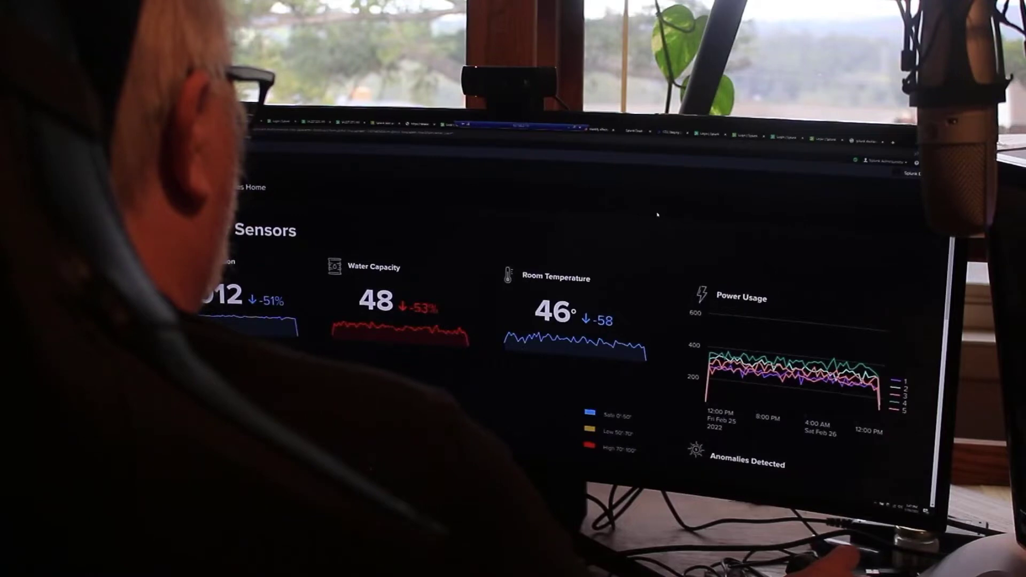
- Search Google for 'Splunk jQuery Upgrade Manual'
scroll(657, 214, down, 5)
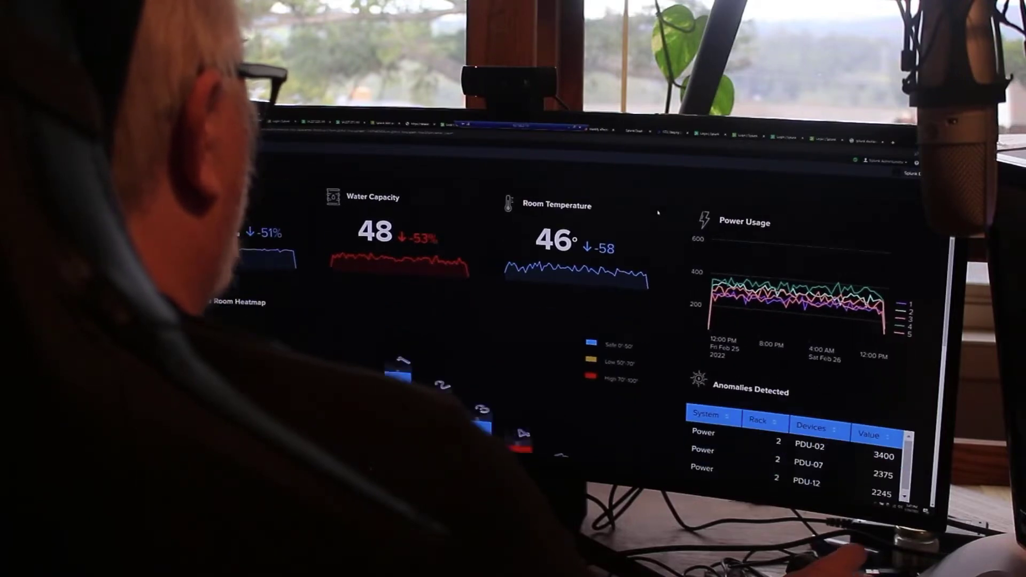
scroll(658, 212, down, 3)
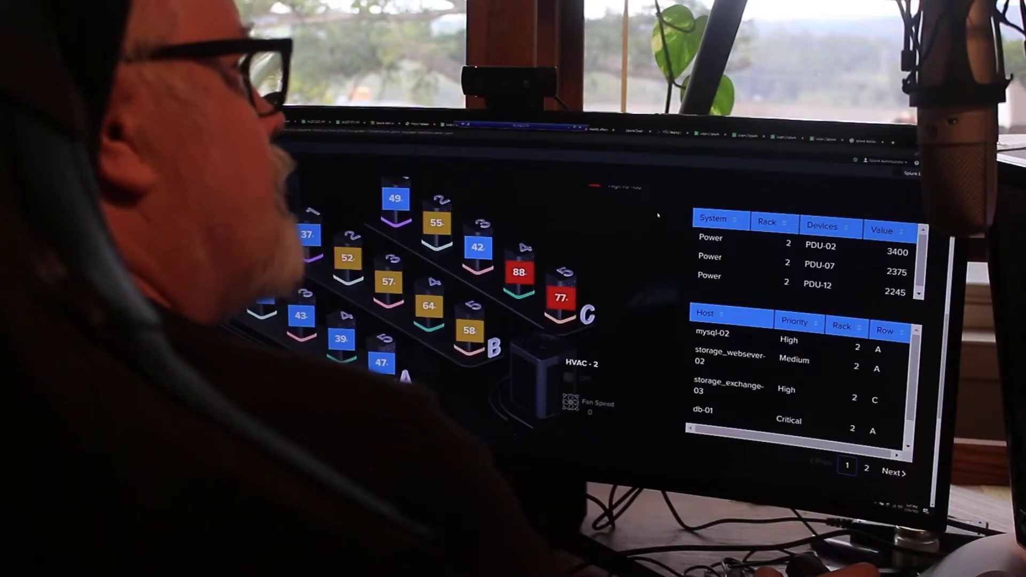
scroll(658, 215, up, 5)
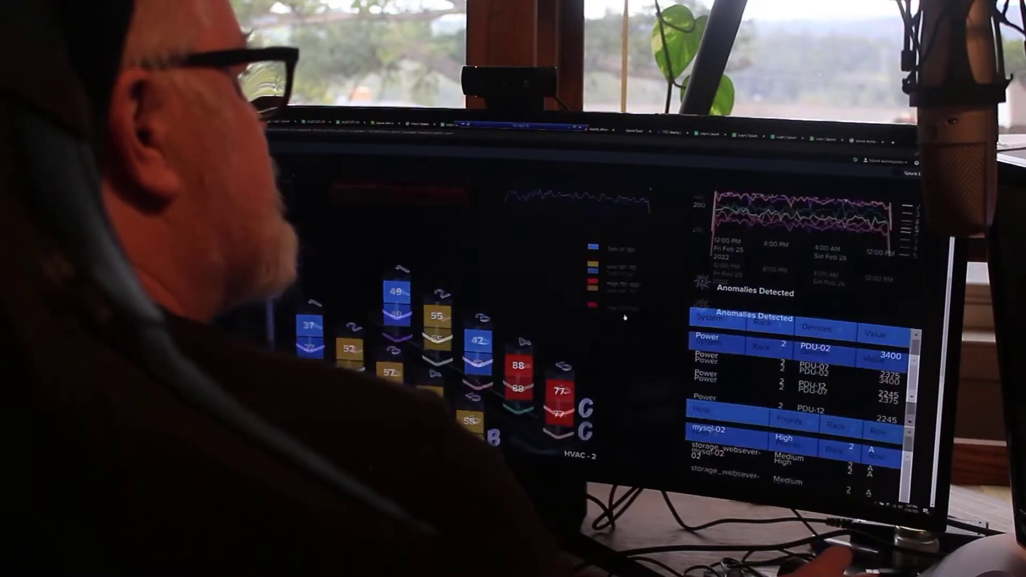
scroll(625, 317, up, 2)
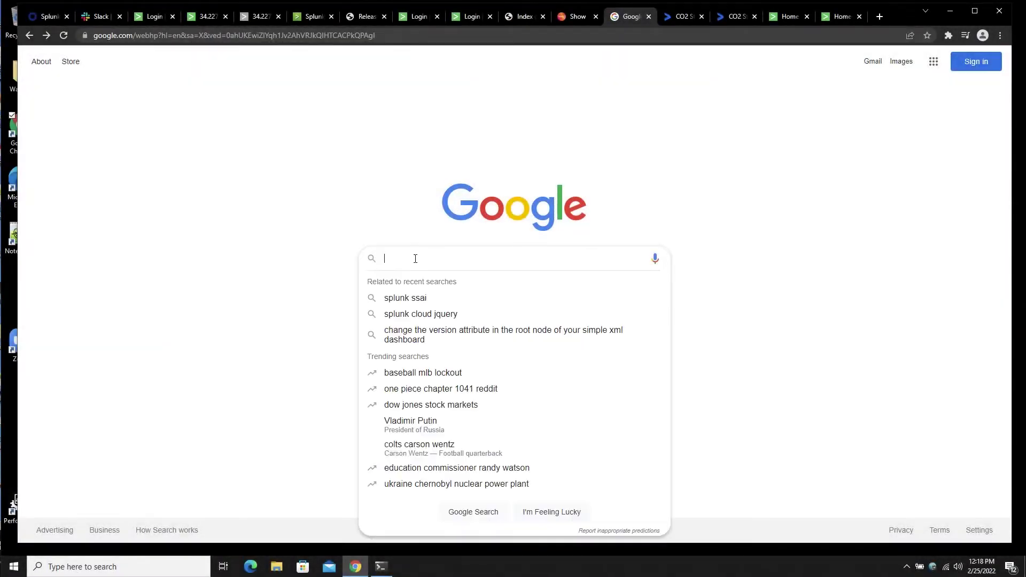
text(Splunk jQuery Upgrade Manual)
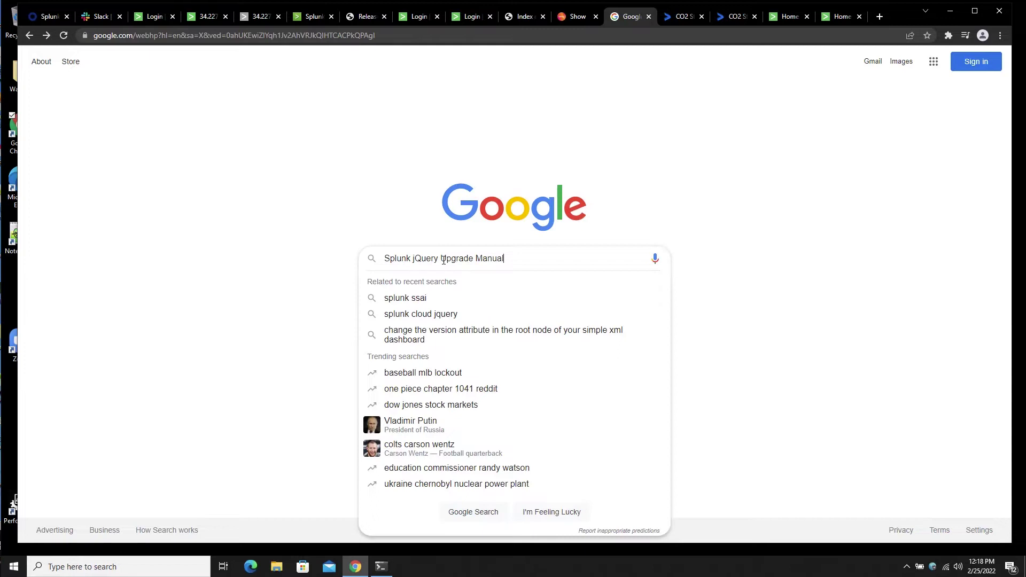
key(Return)
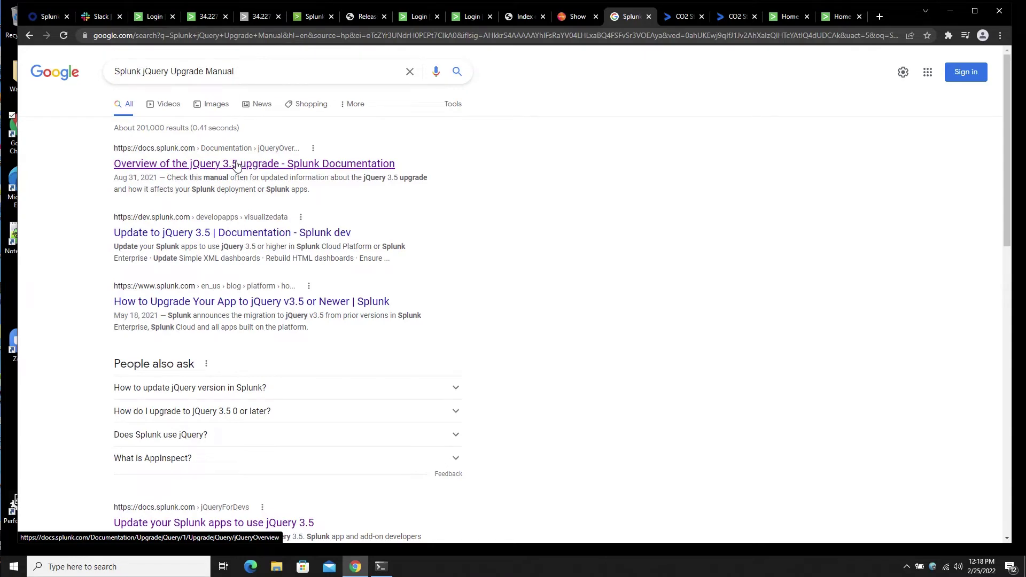
- From the jQuery 3.5 upgrade overview, browse the docs to 'Identify affected apps with the Upgrade Readiness App'
click(237, 165)
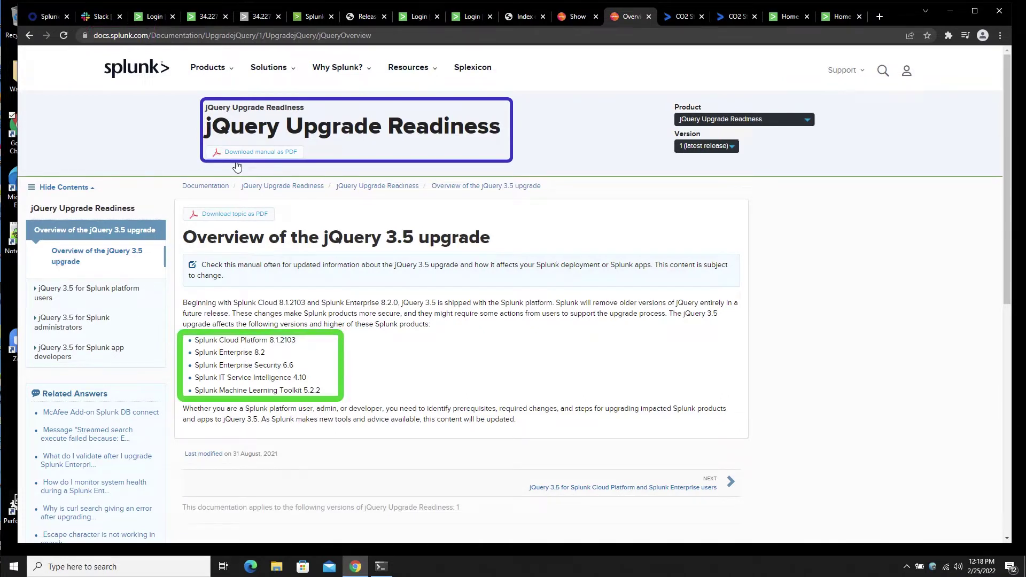
click(75, 352)
click(70, 380)
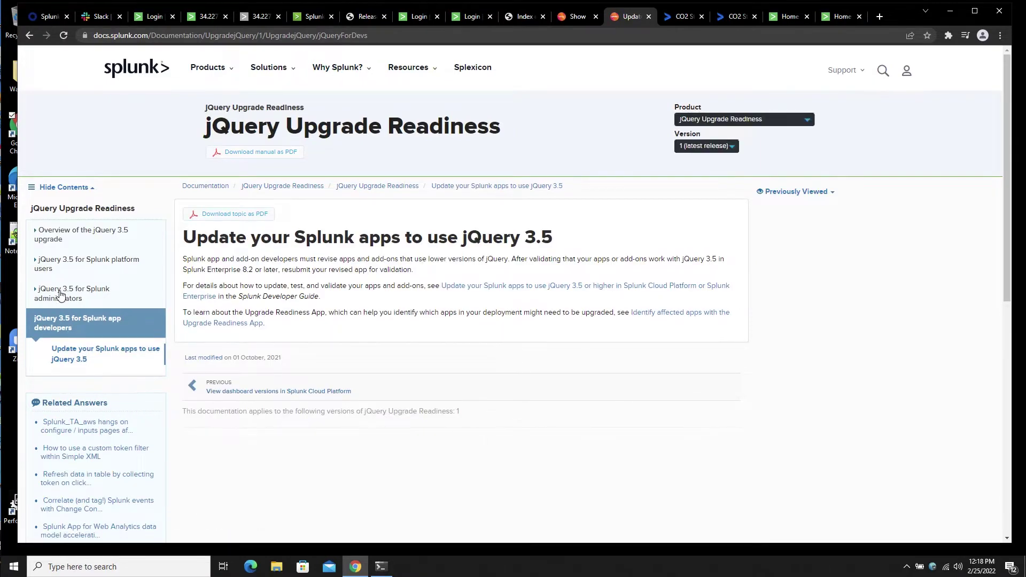
click(60, 297)
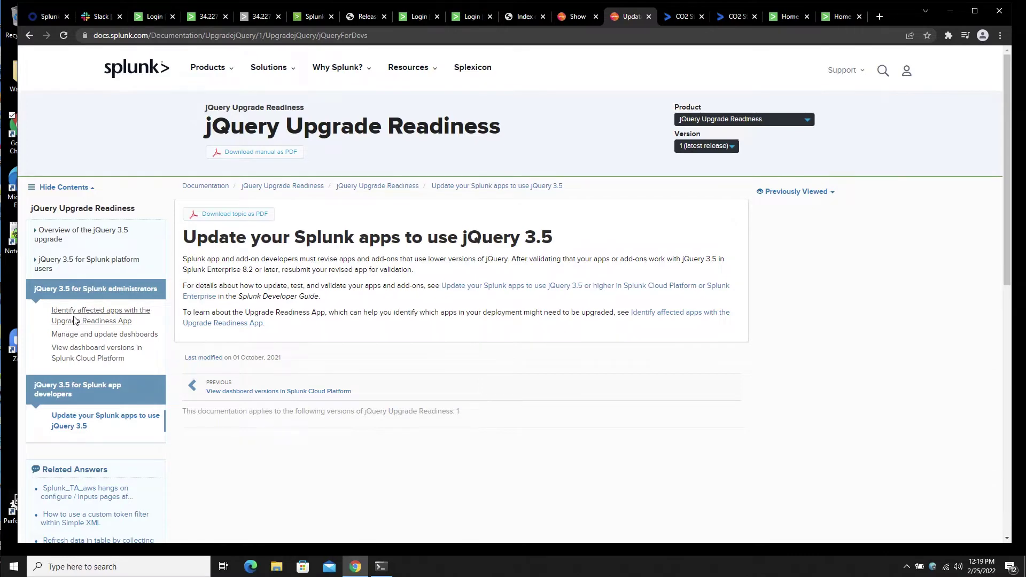
click(86, 334)
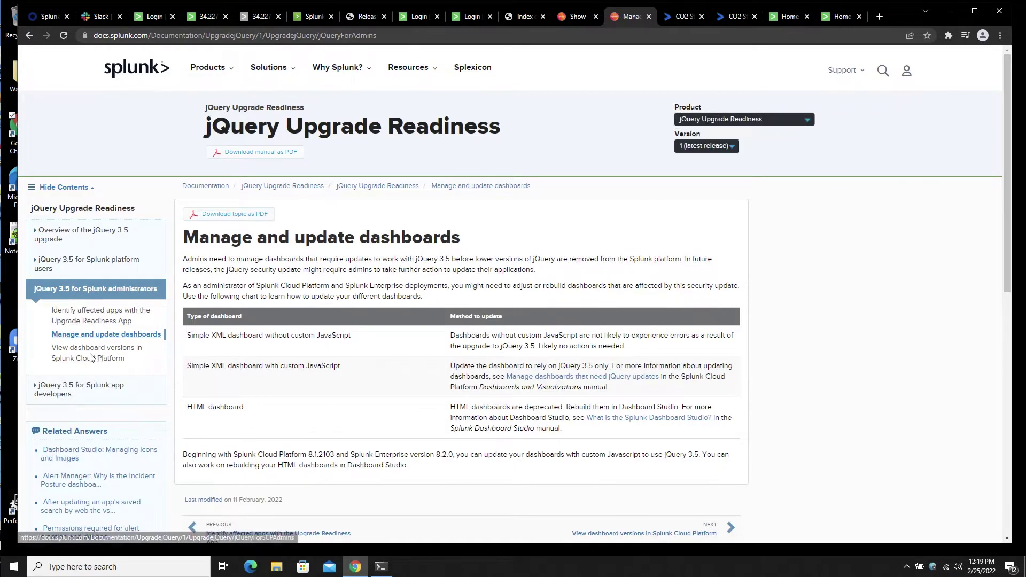
click(100, 321)
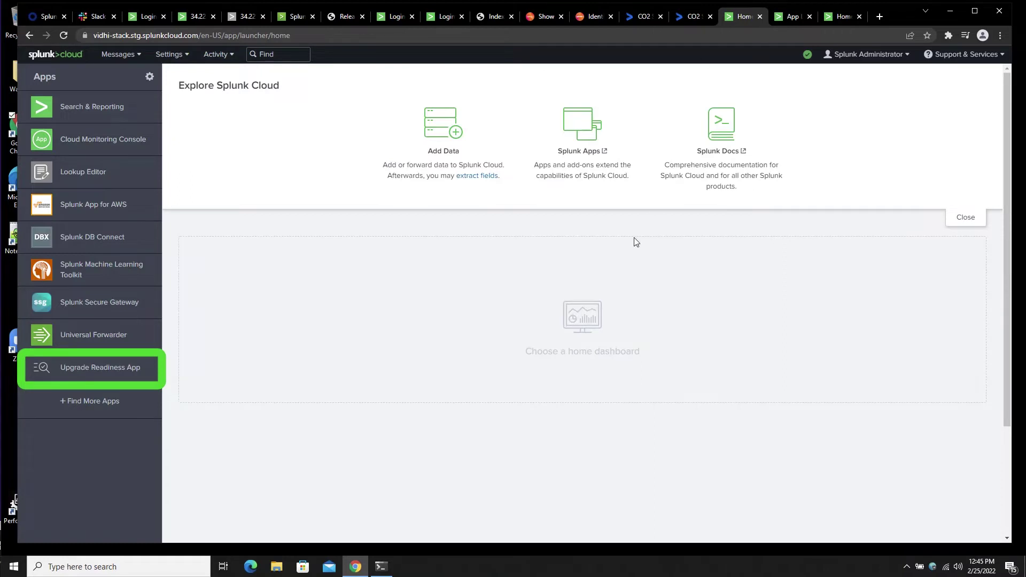
- View the Upgrade Readiness App's jQuery Scan results showing 4 failing public apps
click(92, 375)
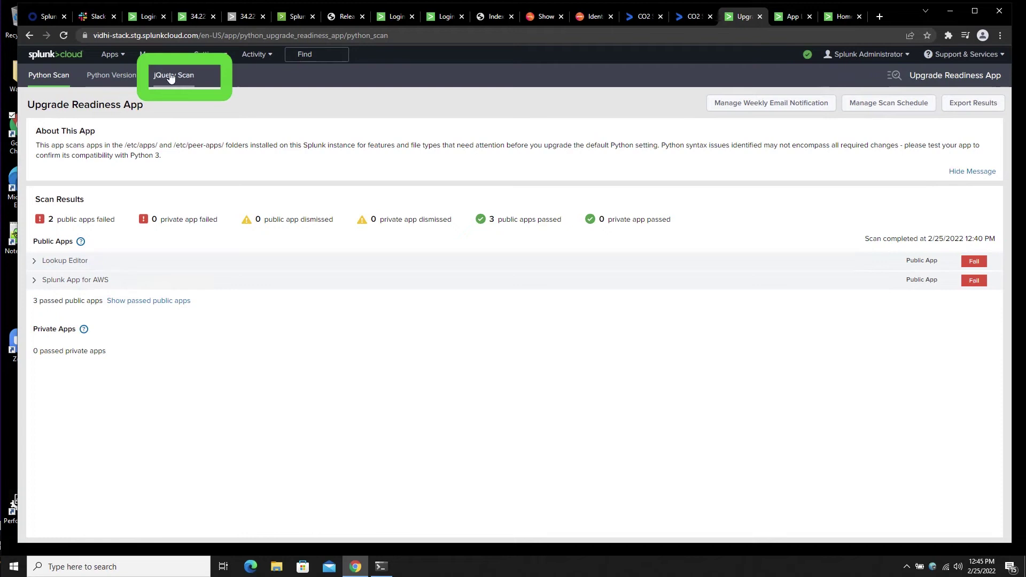
click(171, 76)
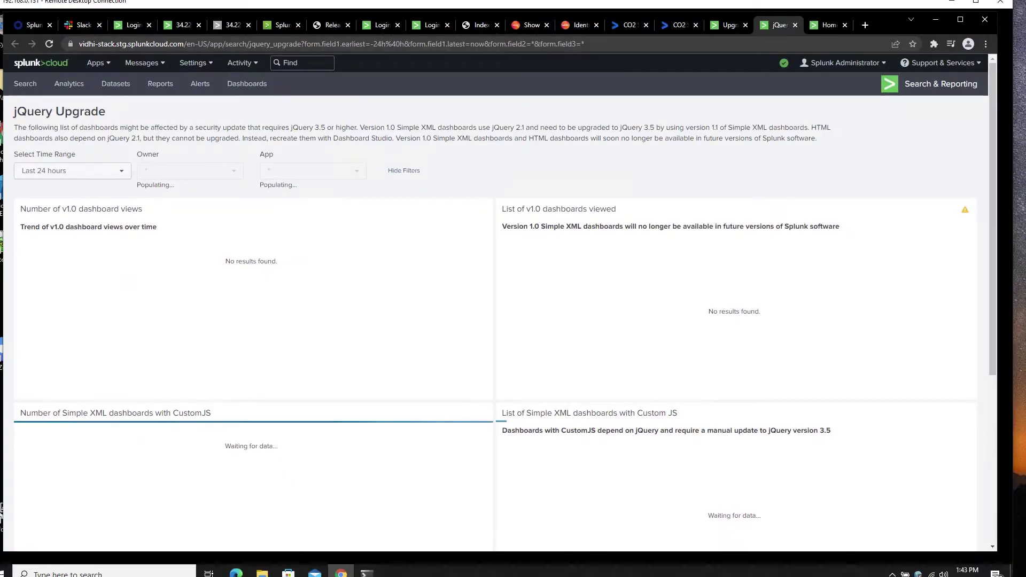
- Set the jQuery Upgrade dashboard time range to Last 30 days and review the v1.0 dashboards listed
click(89, 177)
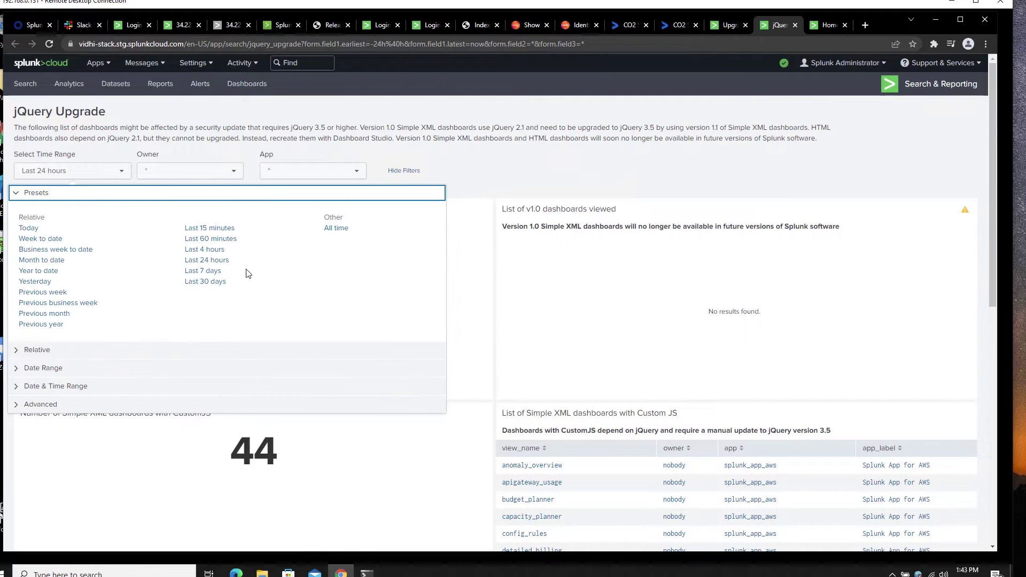
click(200, 284)
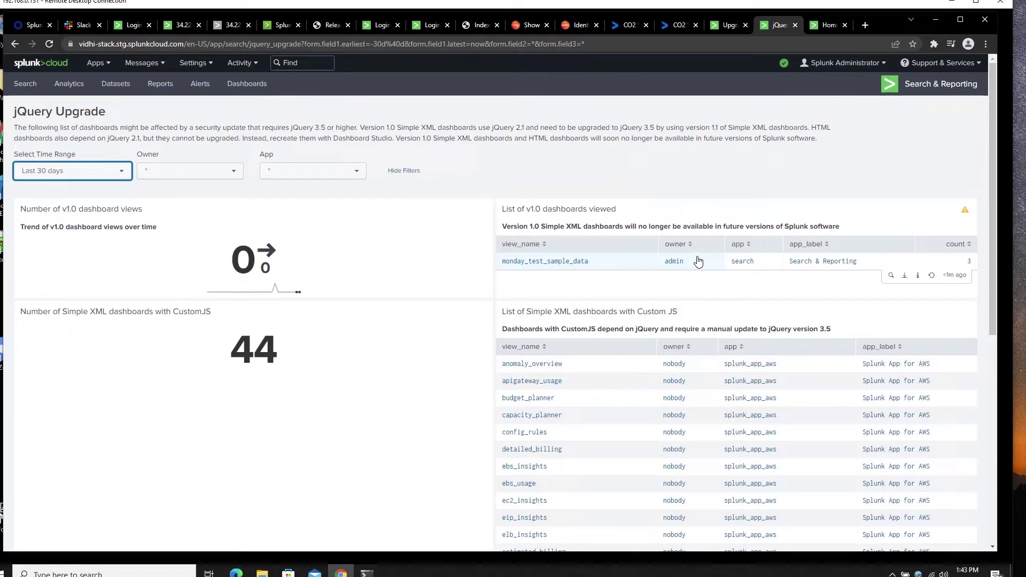
scroll(677, 251, down, 5)
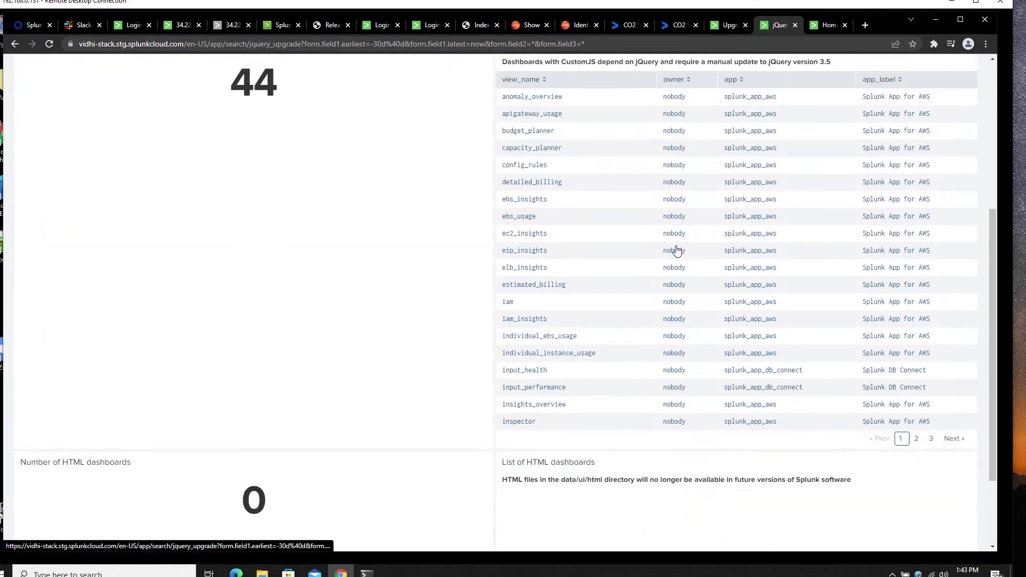
scroll(676, 251, down, 2)
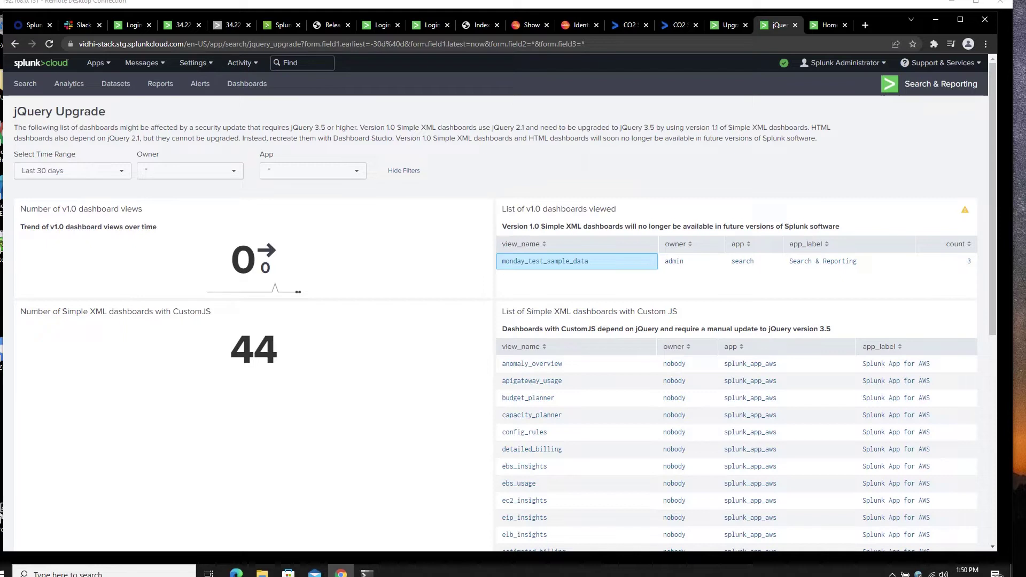
- Change monday_test_sample_data's XML source from version 1.0 to 1.1 and save it
click(544, 261)
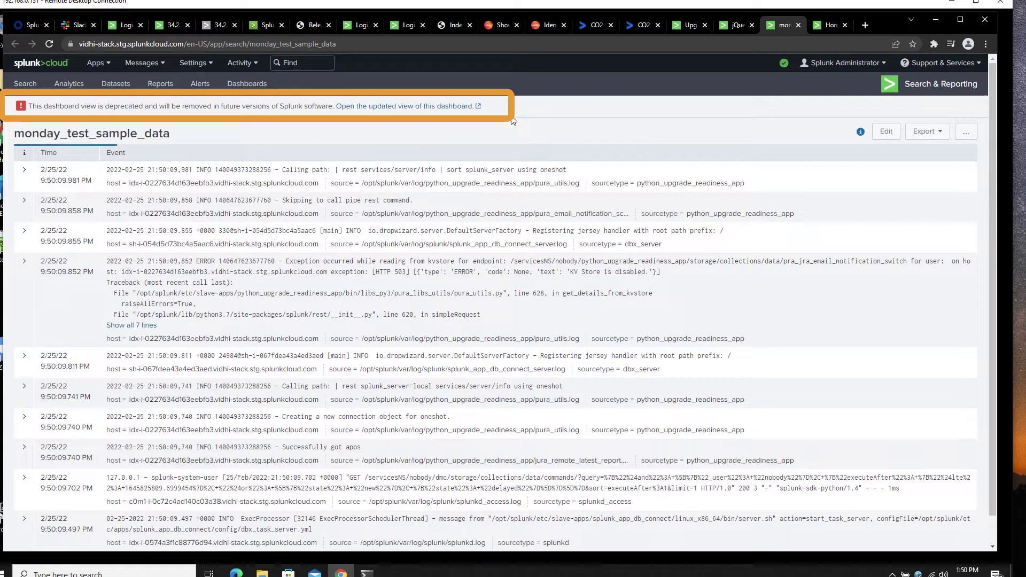
click(885, 133)
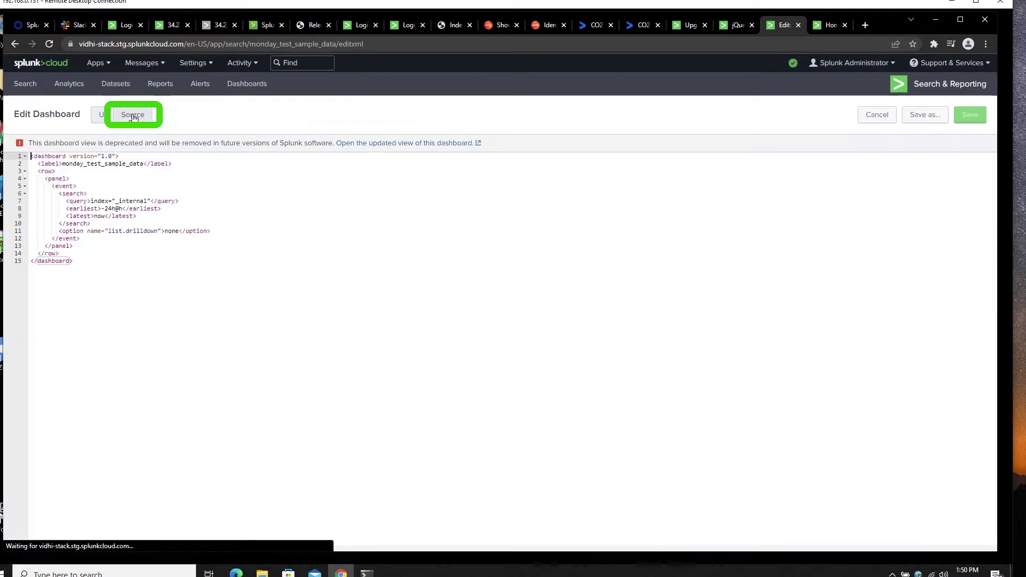
click(133, 115)
double_click(111, 156)
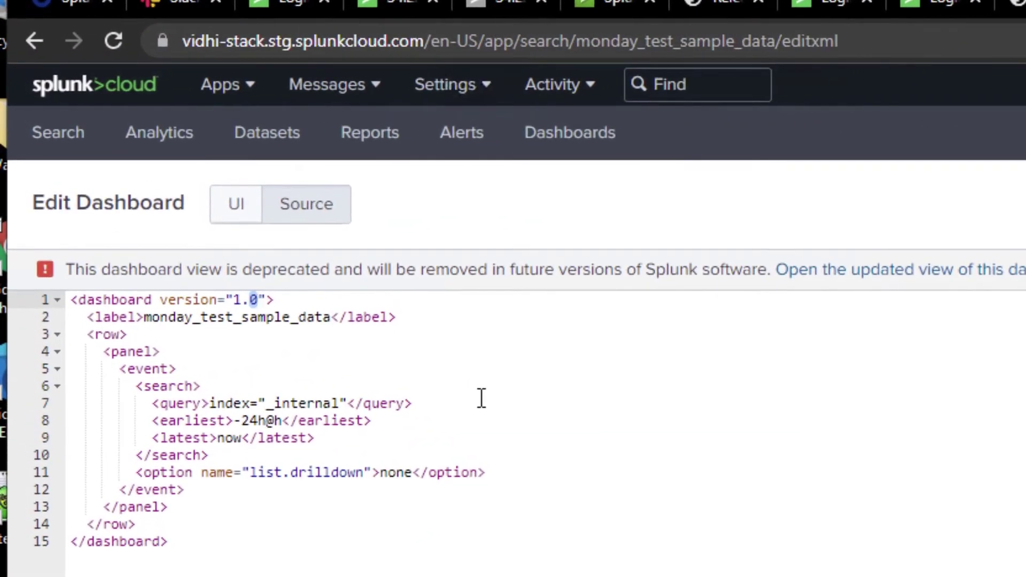
text(1)
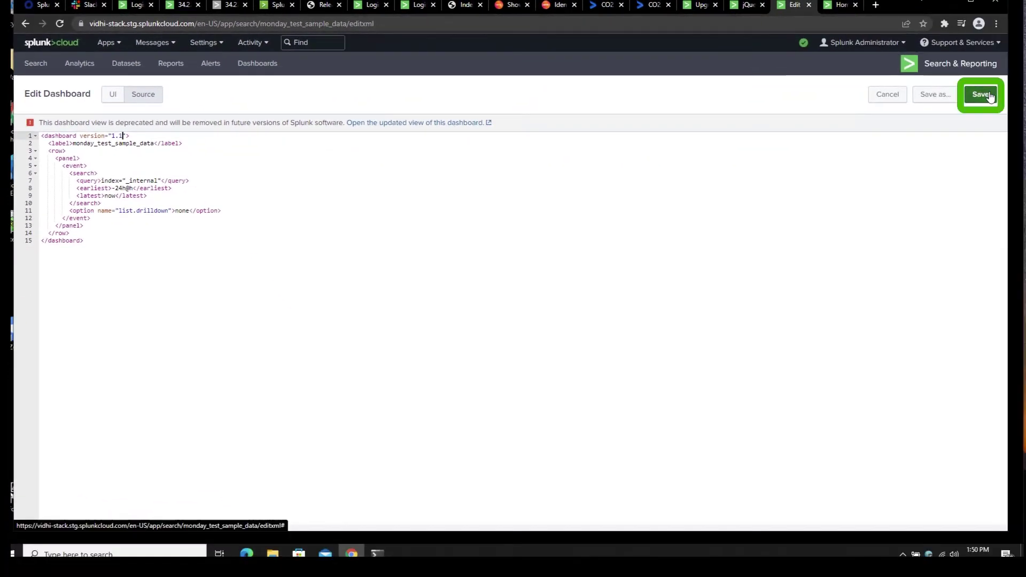
click(989, 97)
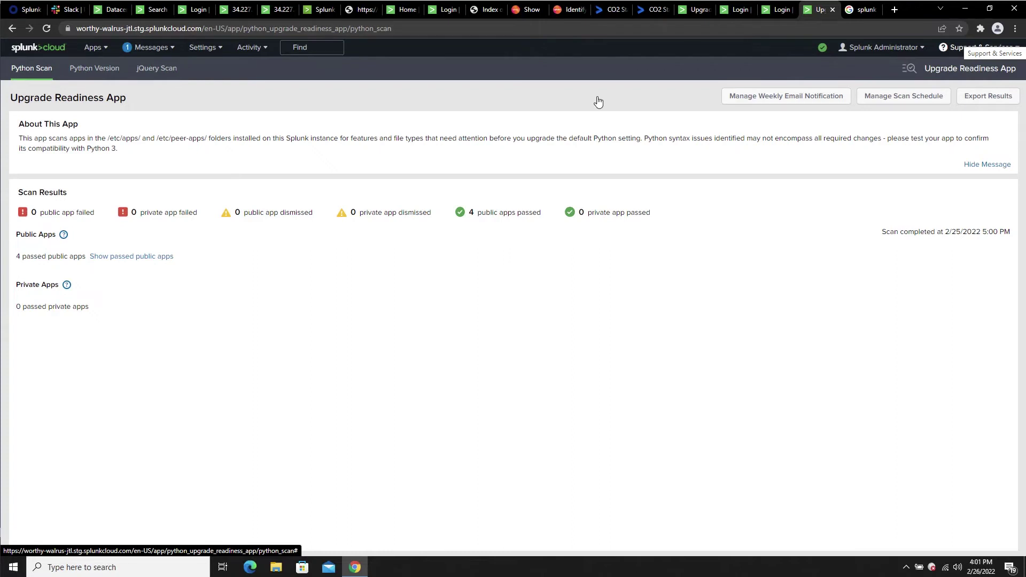
- Review the Upgrade Readiness App's jQuery Scan results
click(163, 70)
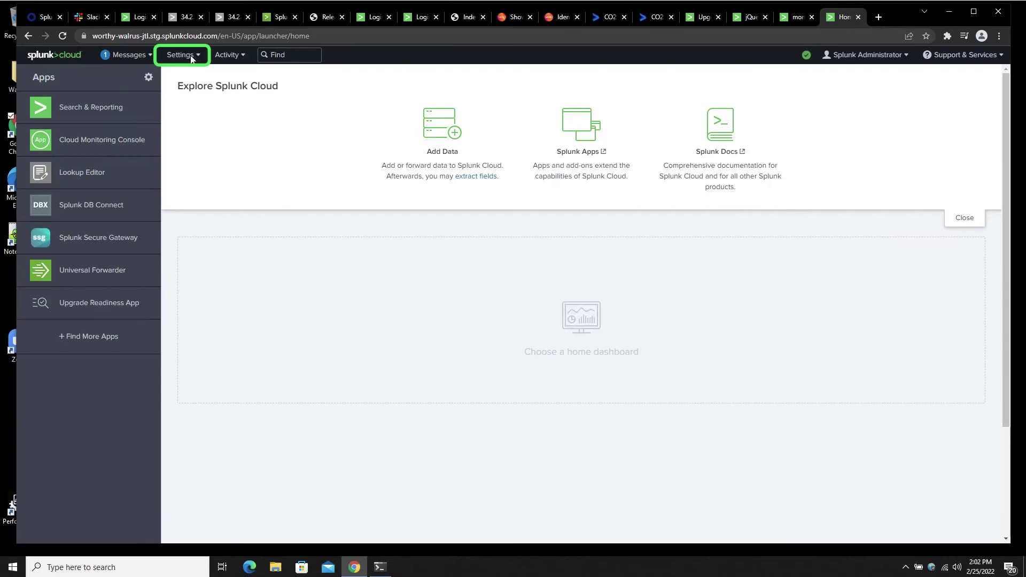
- In Server settings > Internal Library Settings, restrict jQuery libraries older than 3.5, acknowledging the impact
click(181, 55)
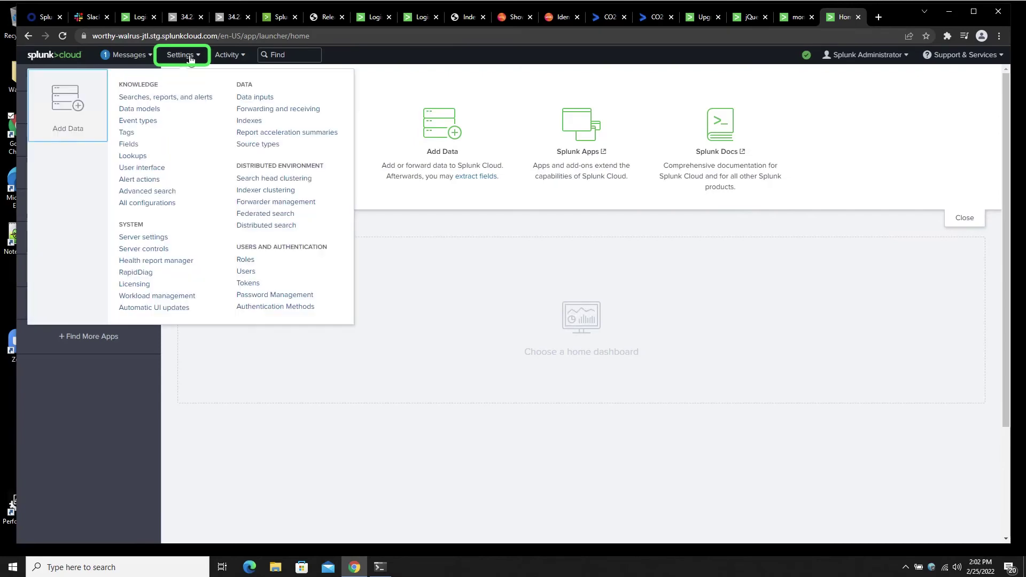
click(148, 238)
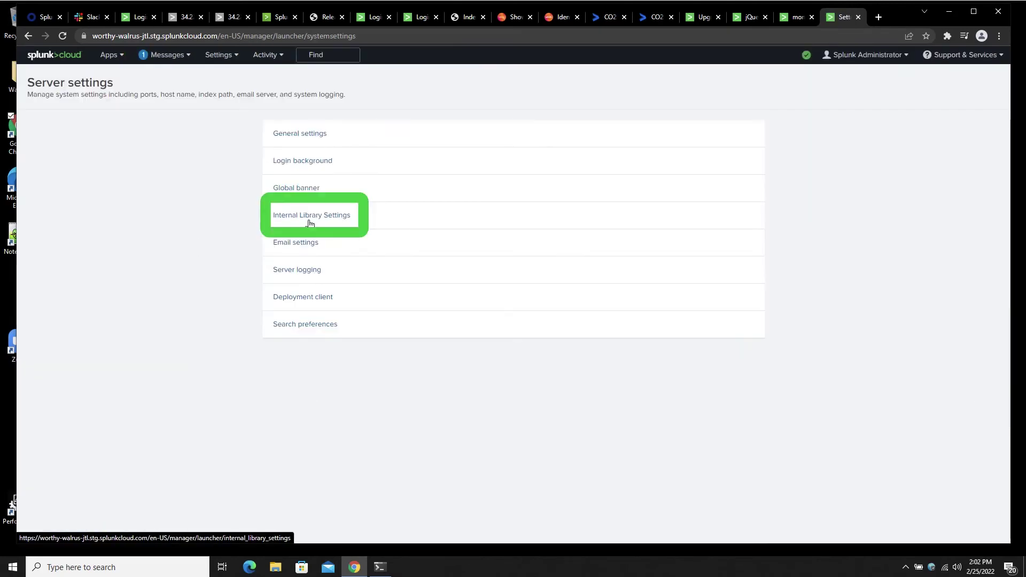
click(309, 223)
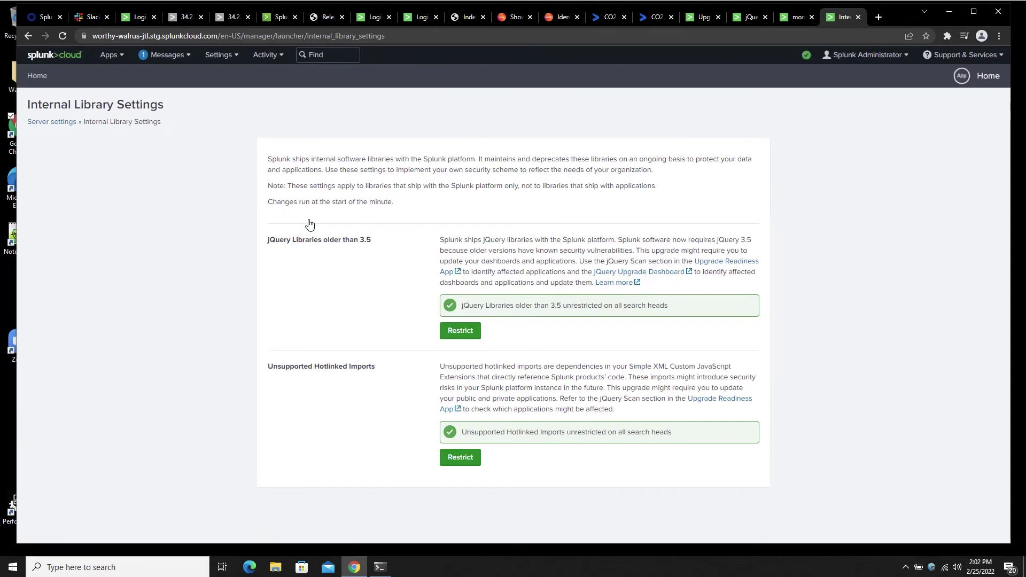
click(460, 331)
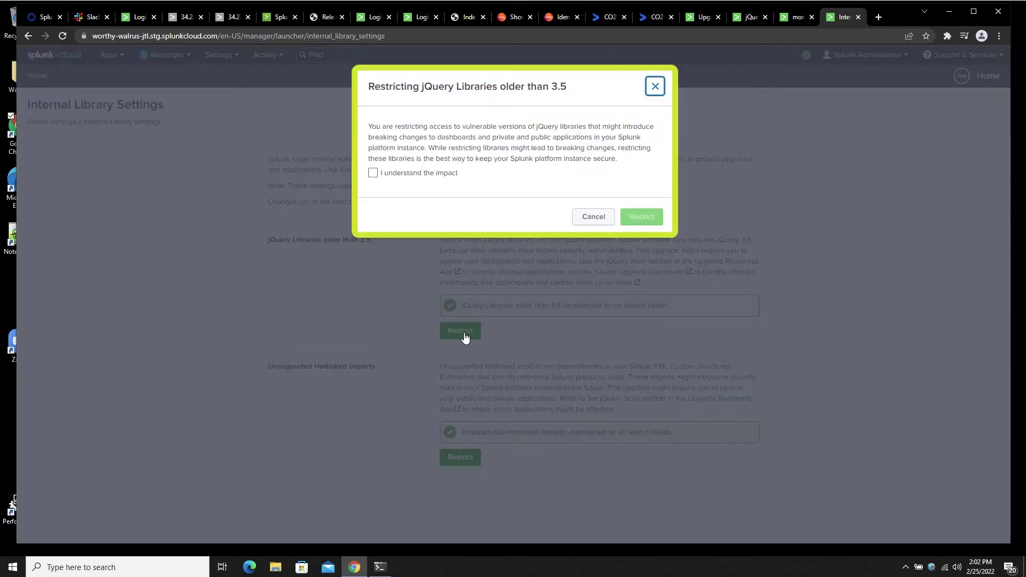
click(372, 173)
click(637, 219)
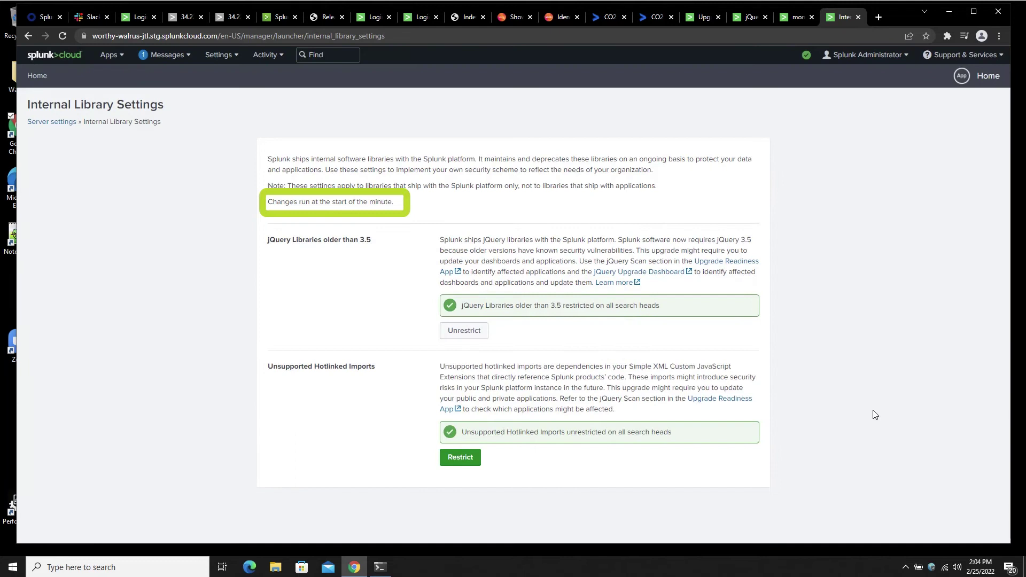